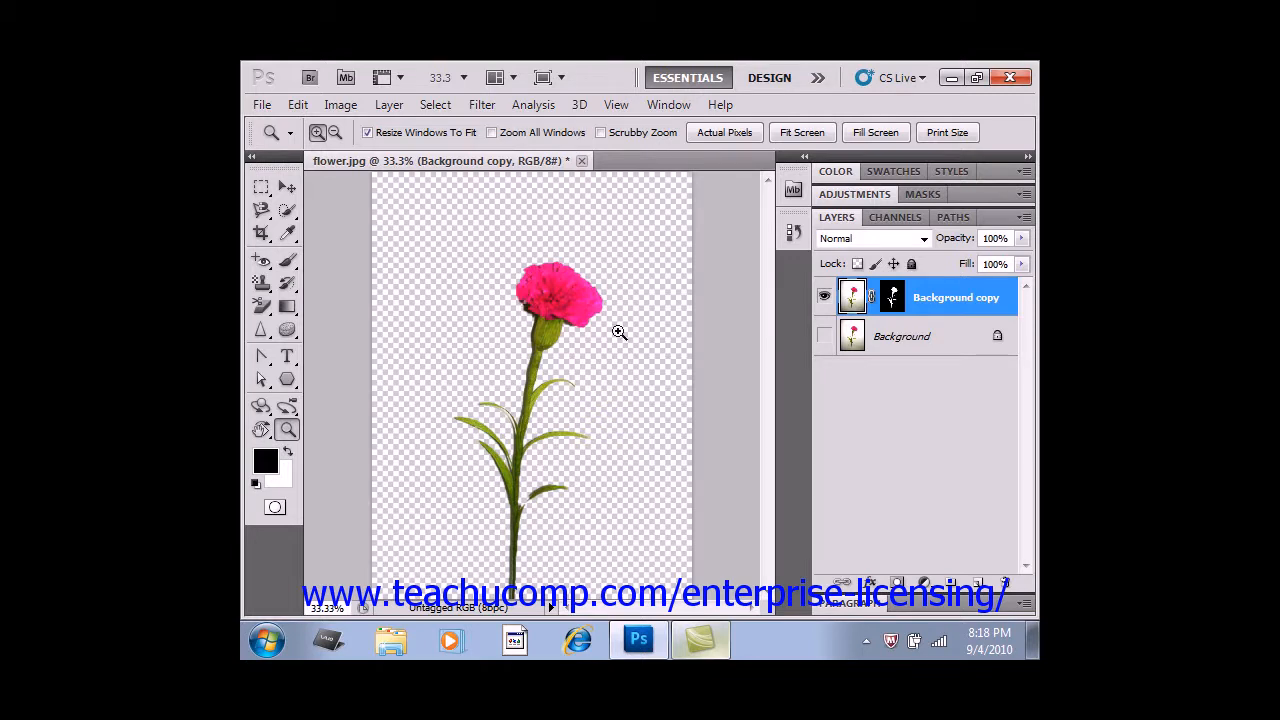
Start Puppet Warp on the masked Background copy layer.
{"action": "left_click", "coordinate": [944, 353]}
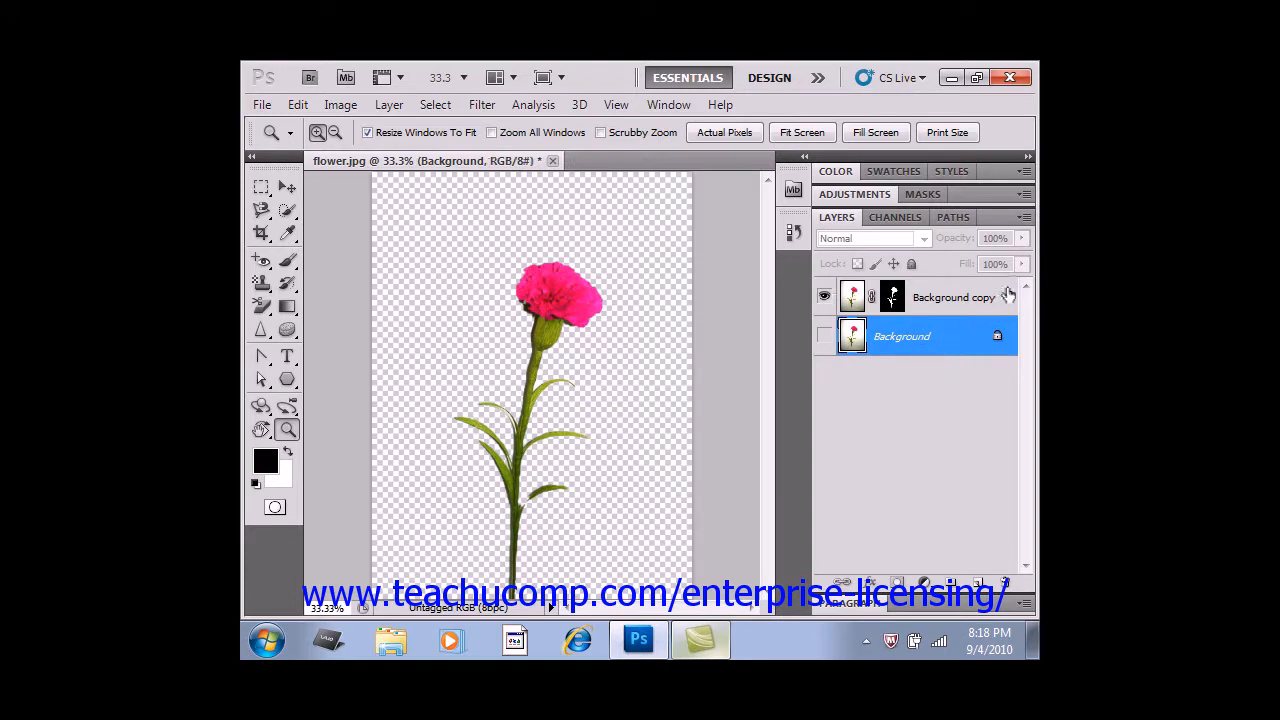
{"action": "left_click", "coordinate": [1008, 296]}
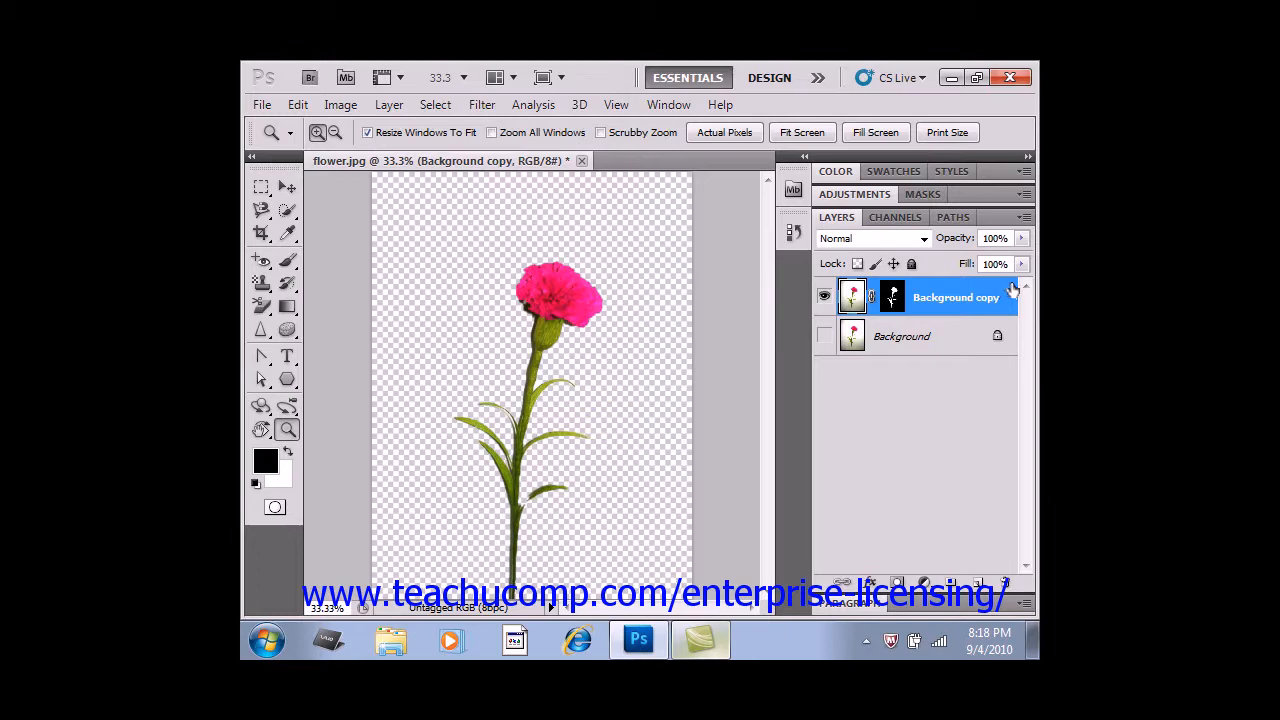
{"action": "left_click", "coordinate": [298, 105]}
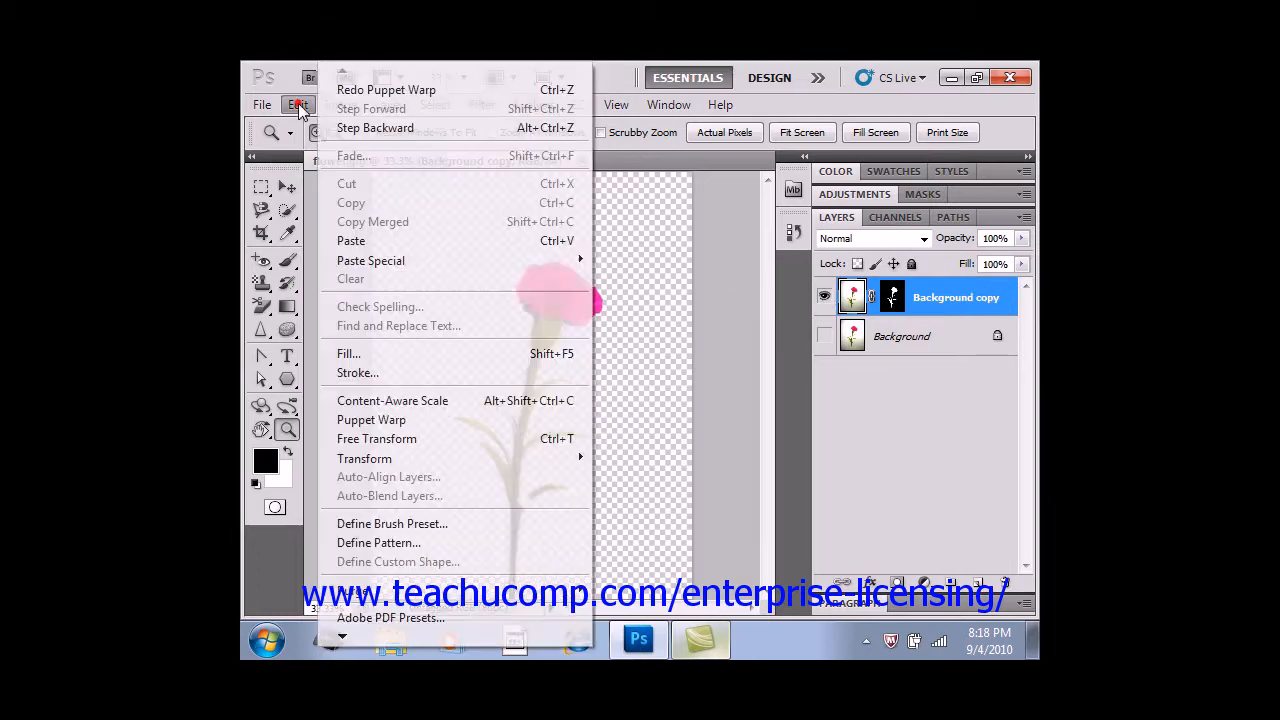
{"action": "left_click", "coordinate": [420, 424]}
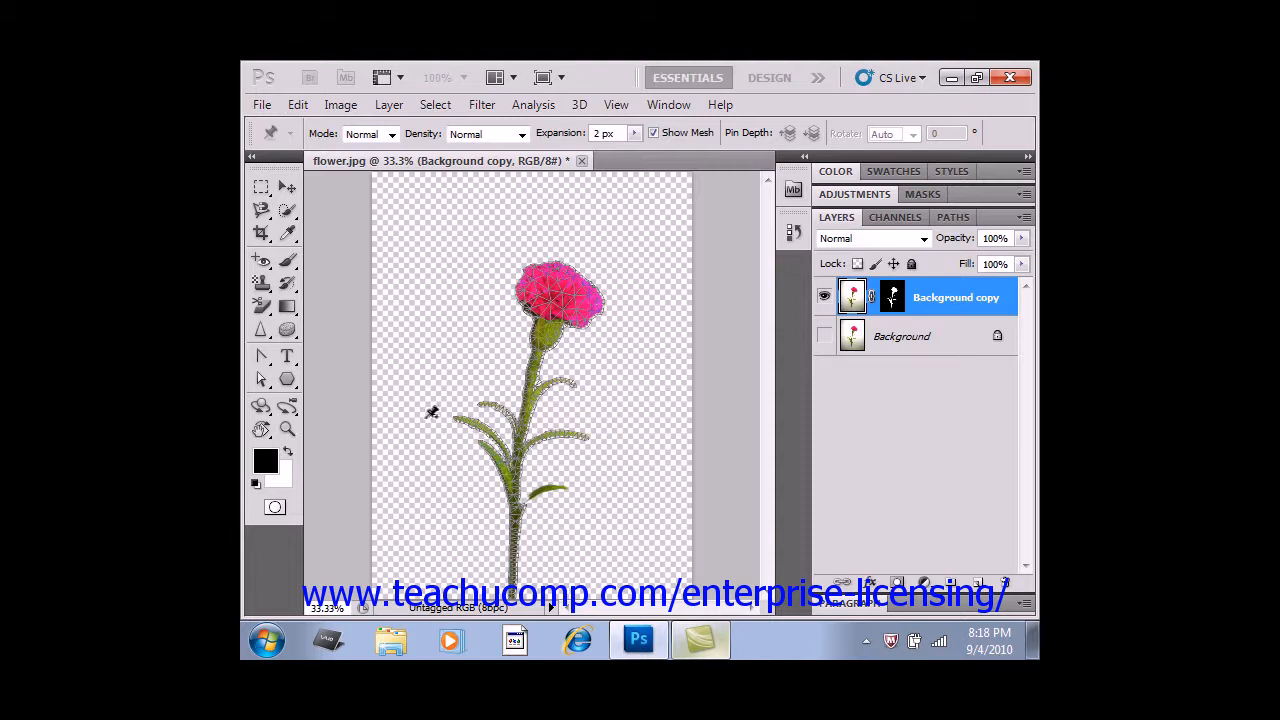
Toggle the warp mesh display off and on, and view the available warp rigidity modes.
{"action": "left_click", "coordinate": [653, 133]}
{"action": "left_click", "coordinate": [653, 133]}
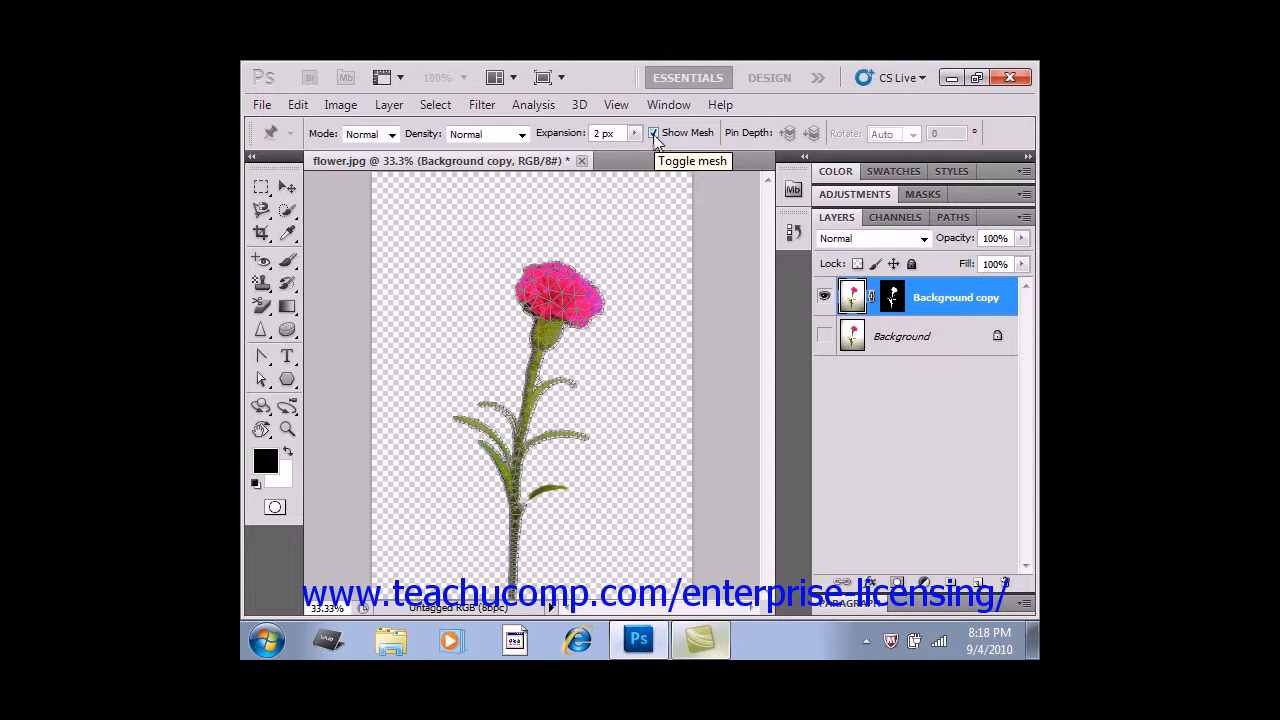
{"action": "left_click", "coordinate": [392, 134]}
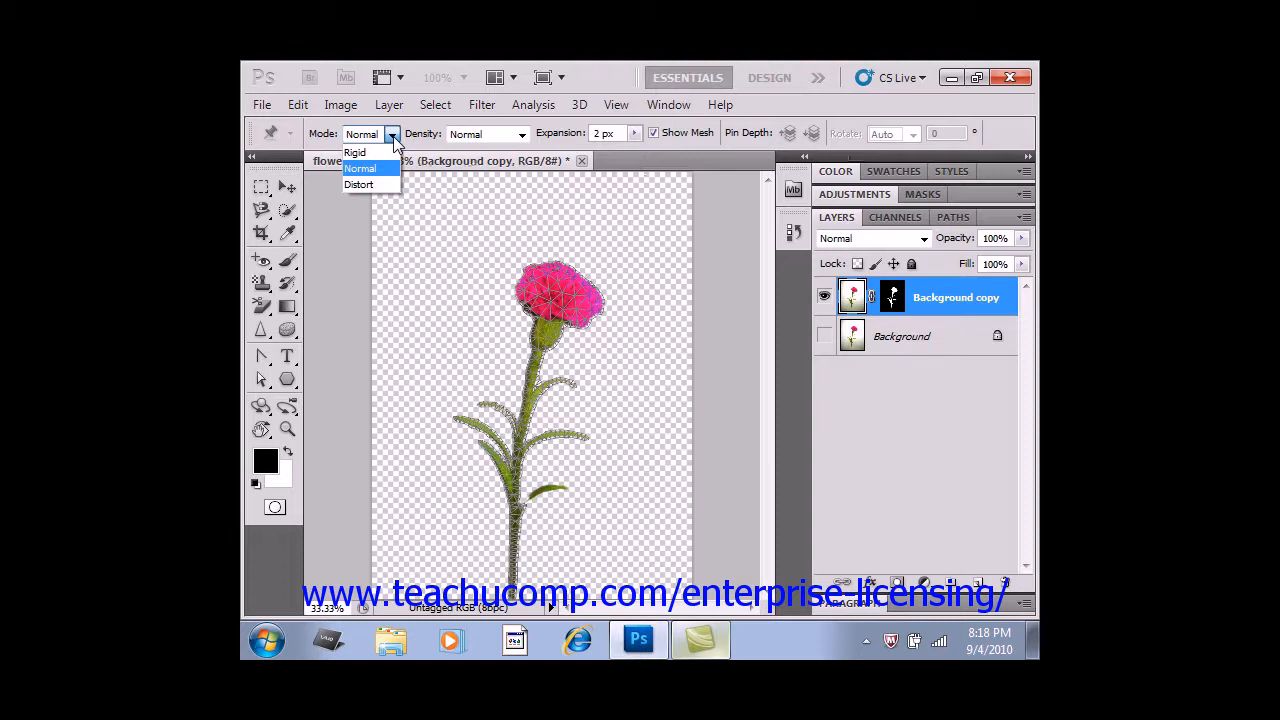
{"action": "left_click", "coordinate": [393, 137]}
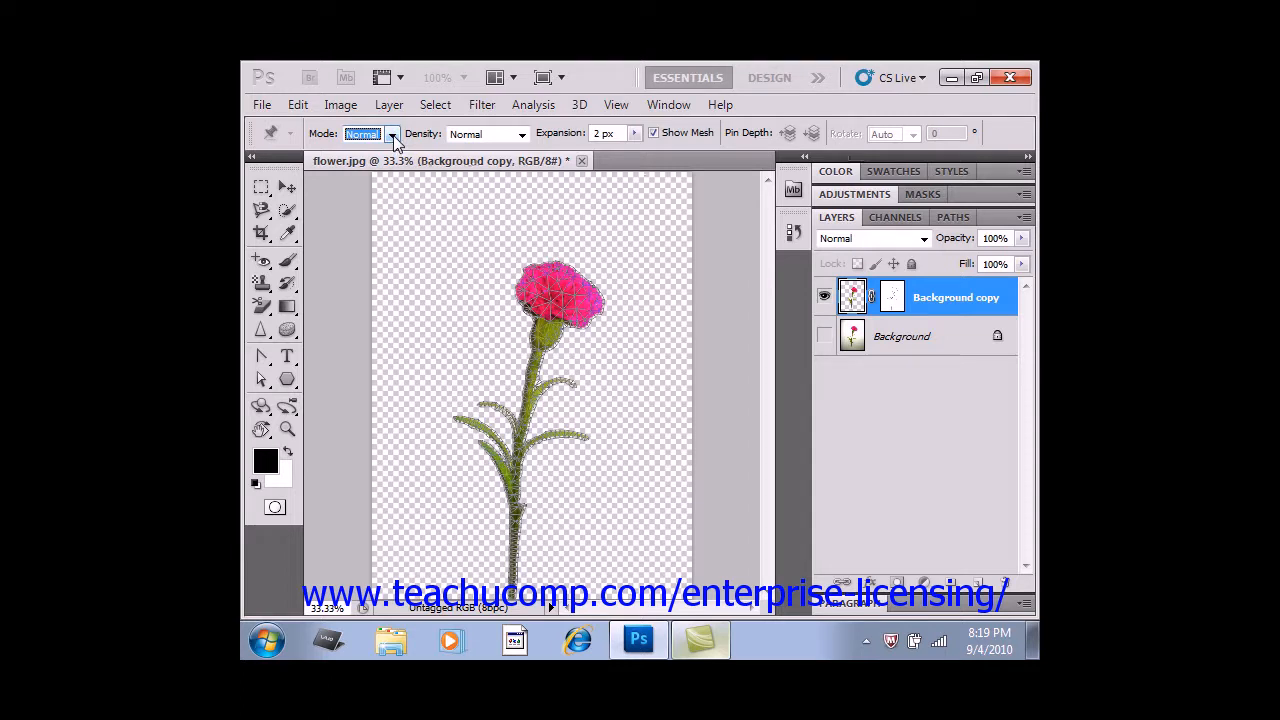
Try the Fewer Points and More Points mesh densities, return to Normal, and view the mesh expansion control.
{"action": "left_click", "coordinate": [523, 135]}
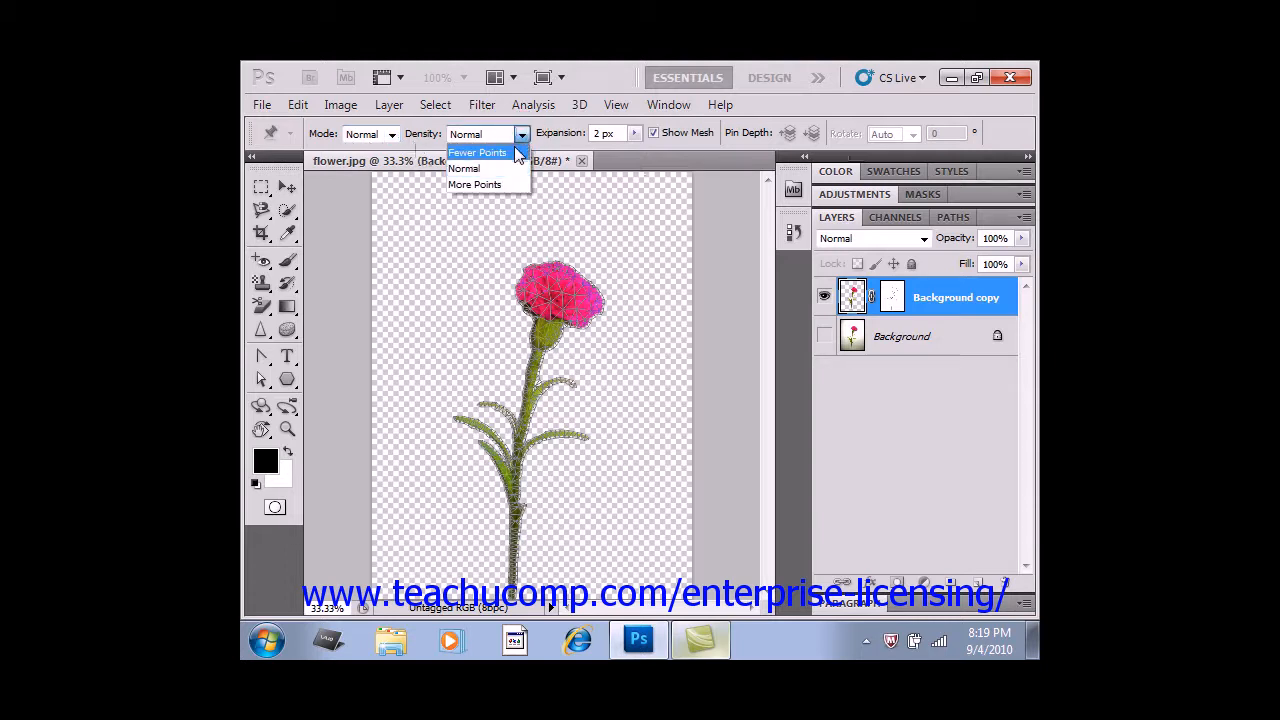
{"action": "left_click", "coordinate": [517, 153]}
{"action": "left_click", "coordinate": [521, 134]}
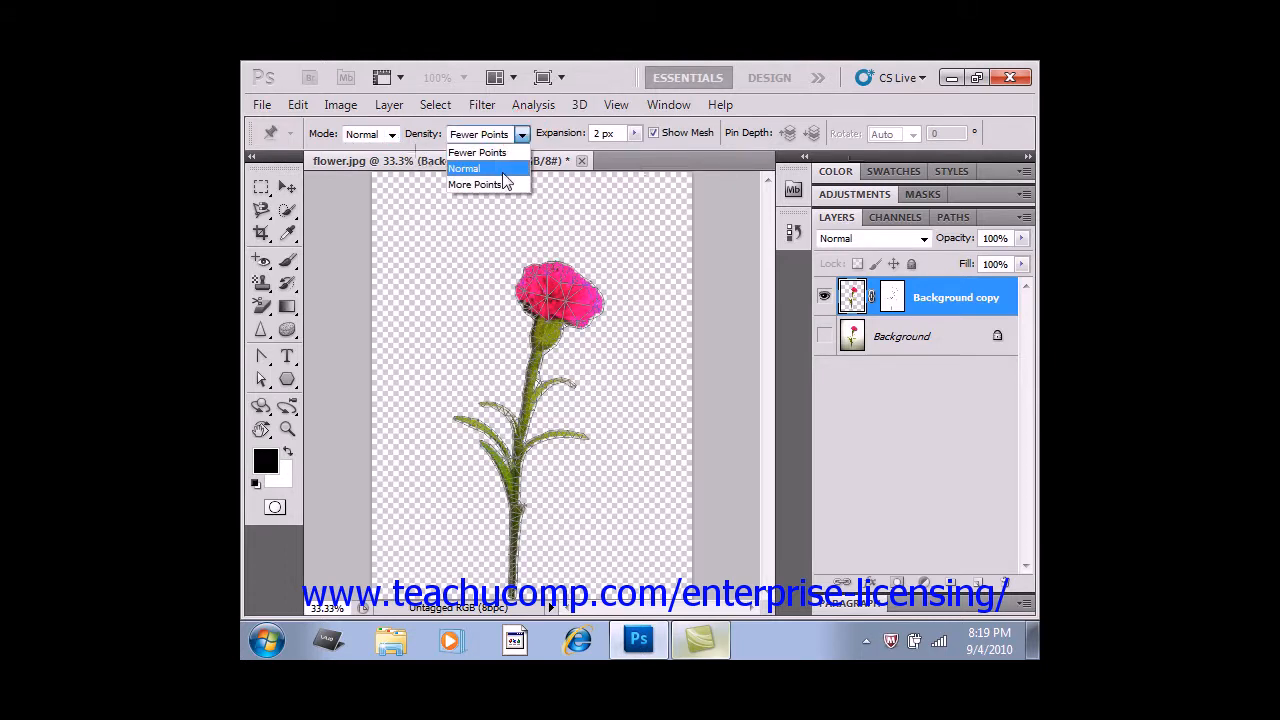
{"action": "left_click", "coordinate": [500, 184]}
{"action": "left_click", "coordinate": [521, 134]}
{"action": "left_click", "coordinate": [503, 169]}
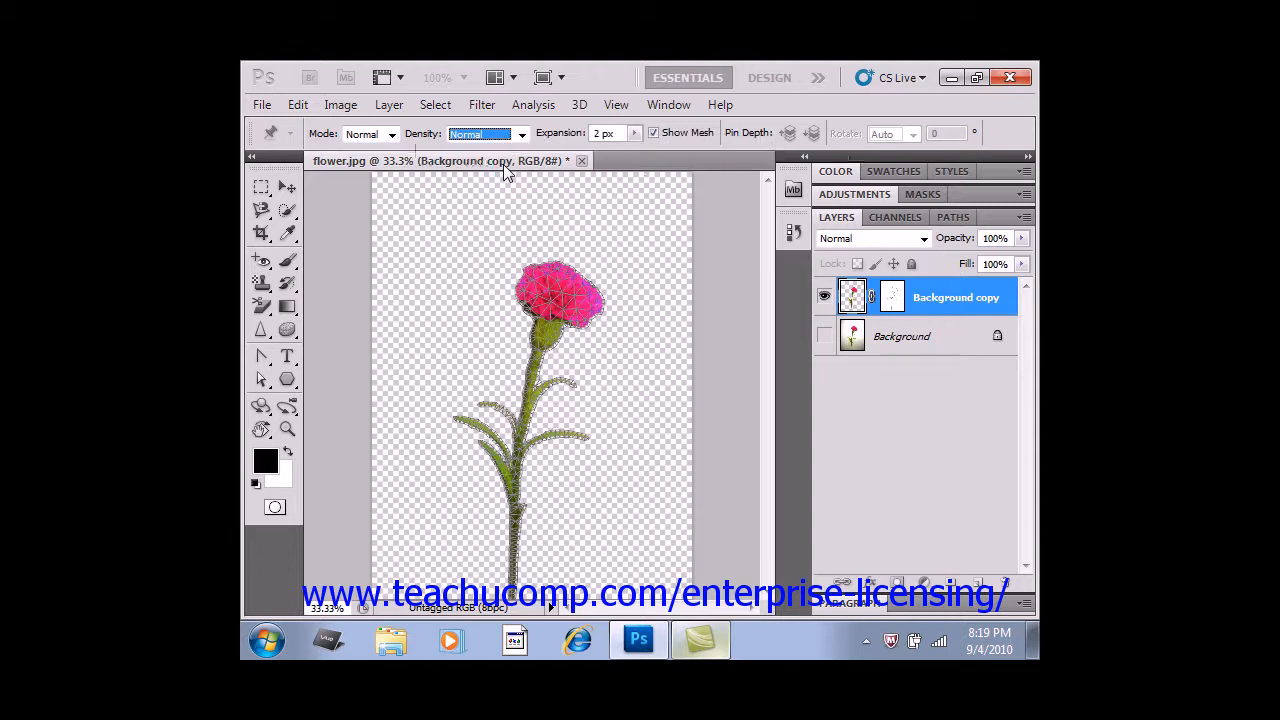
{"action": "left_click", "coordinate": [635, 133]}
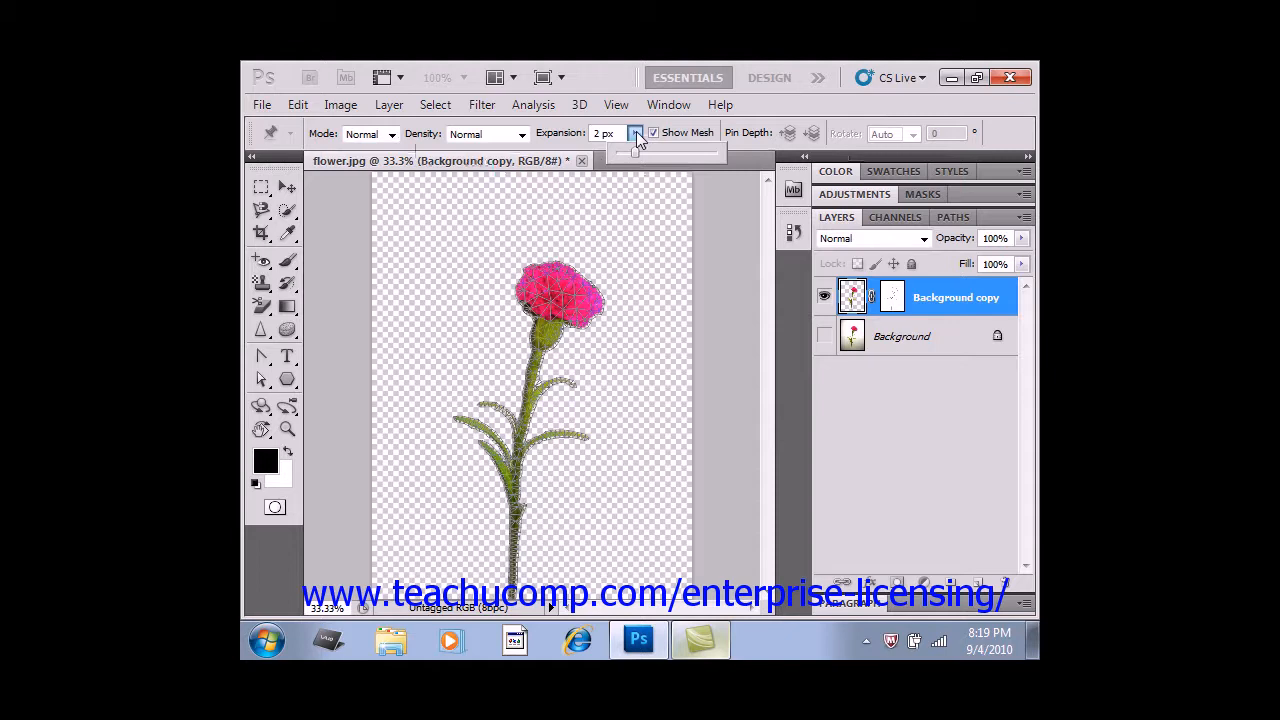
{"action": "left_click", "coordinate": [636, 134]}
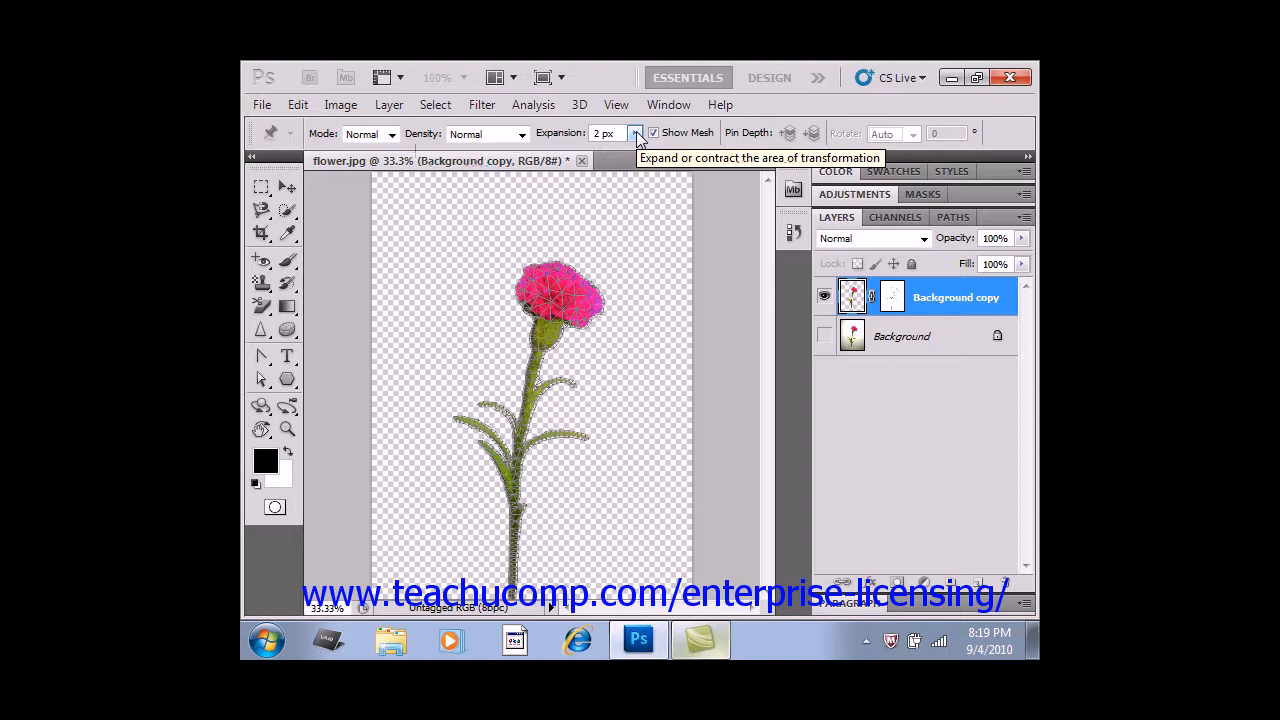
Place warp pins on the flower head, the middle and lower stem, the tips of two right leaves and one left leaf.
{"action": "left_click", "coordinate": [563, 273]}
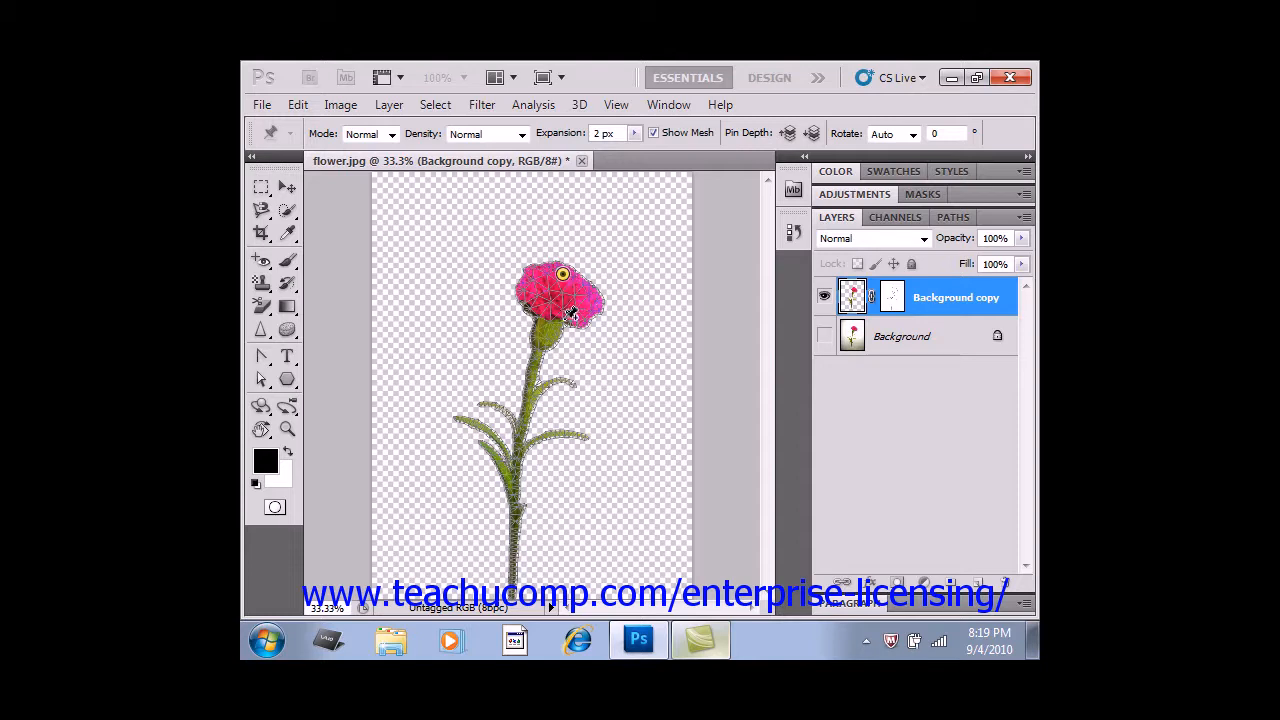
{"action": "left_click", "coordinate": [522, 419]}
{"action": "left_click", "coordinate": [566, 381]}
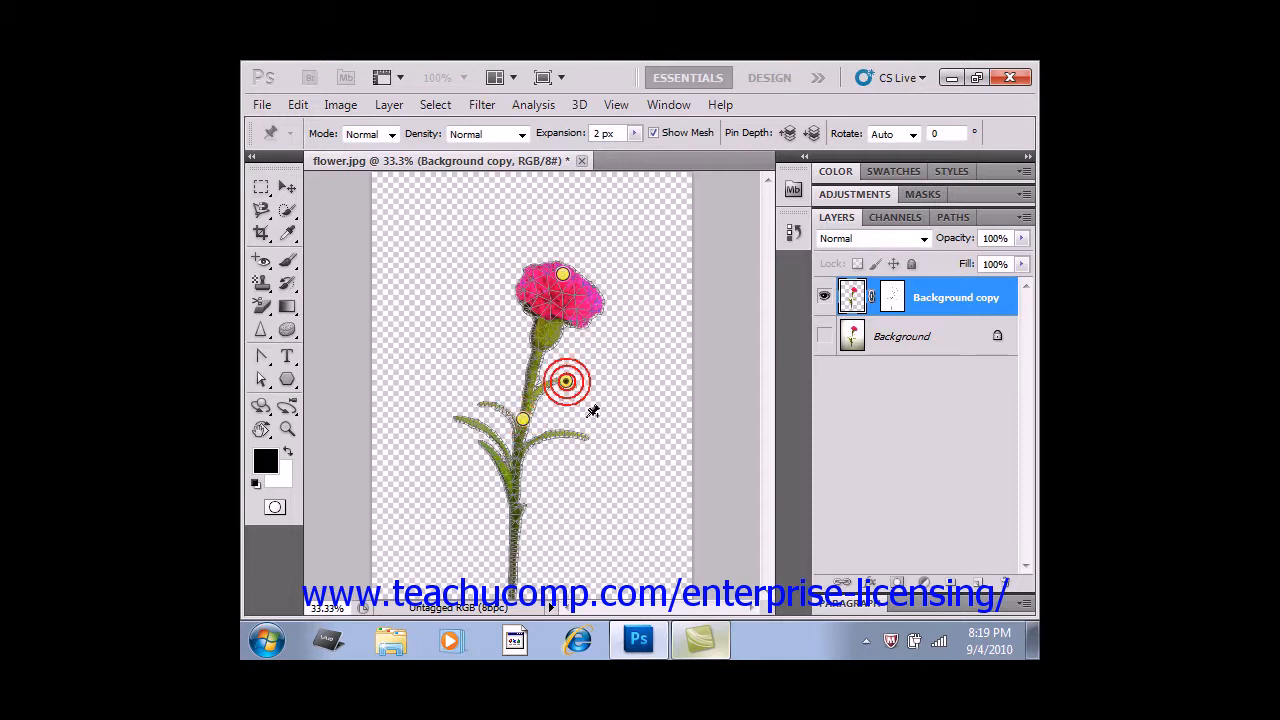
{"action": "left_click", "coordinate": [580, 438]}
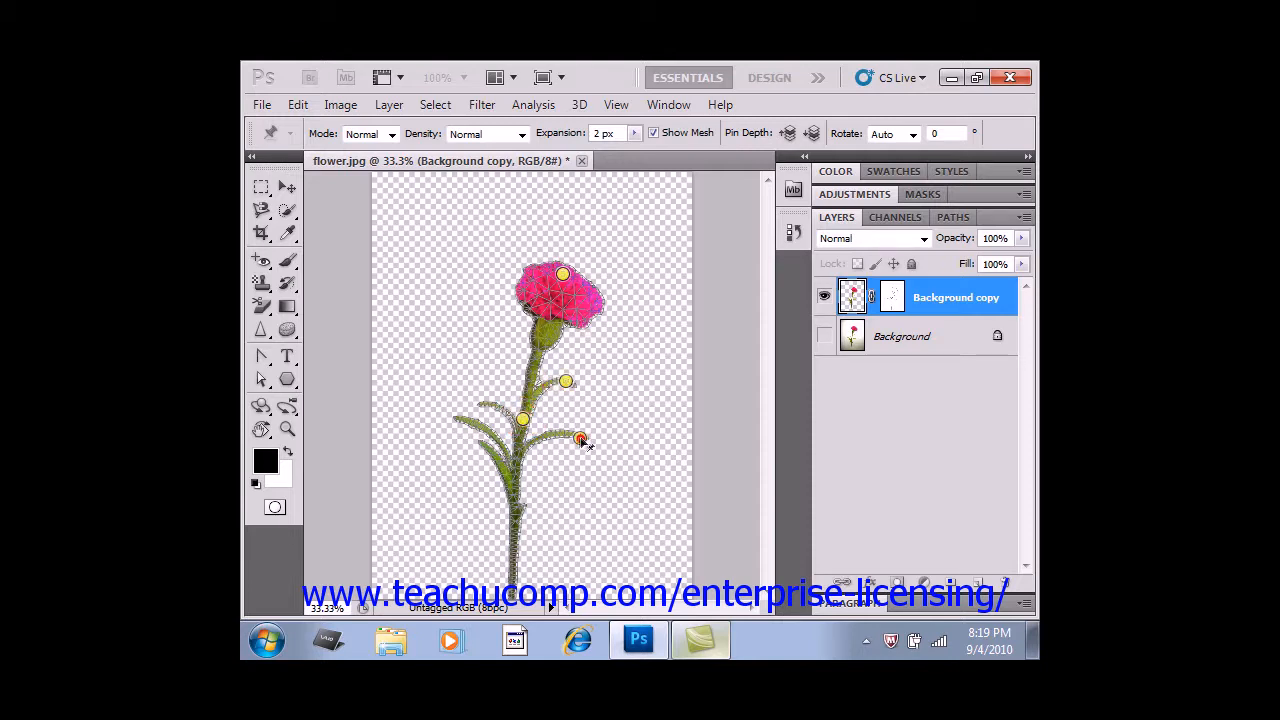
{"action": "left_click", "coordinate": [467, 423]}
{"action": "left_click", "coordinate": [516, 489]}
{"action": "left_click", "coordinate": [512, 568]}
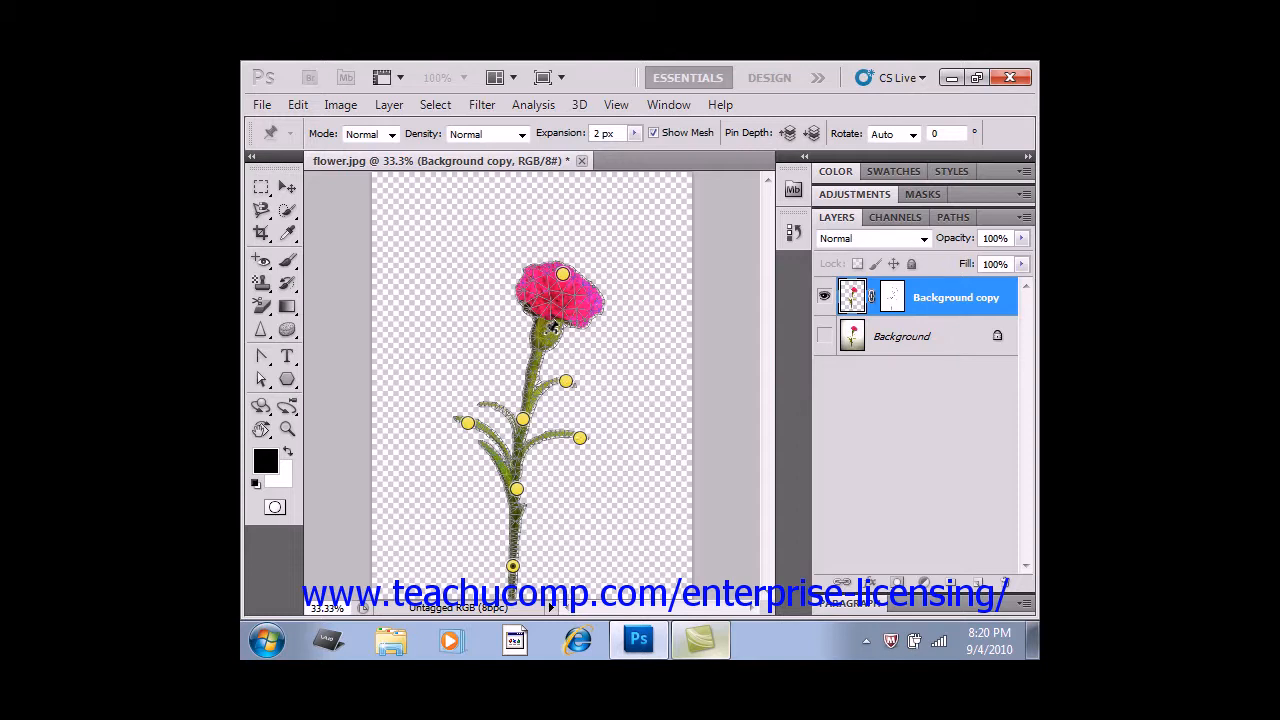
Try a pin at the green base of the flower head, hide the pins temporarily, and remove the added pin.
{"action": "left_click", "coordinate": [543, 332]}
{"action": "key", "text": "h"}
{"action": "left_click", "coordinate": [544, 332], "text": "alt"}
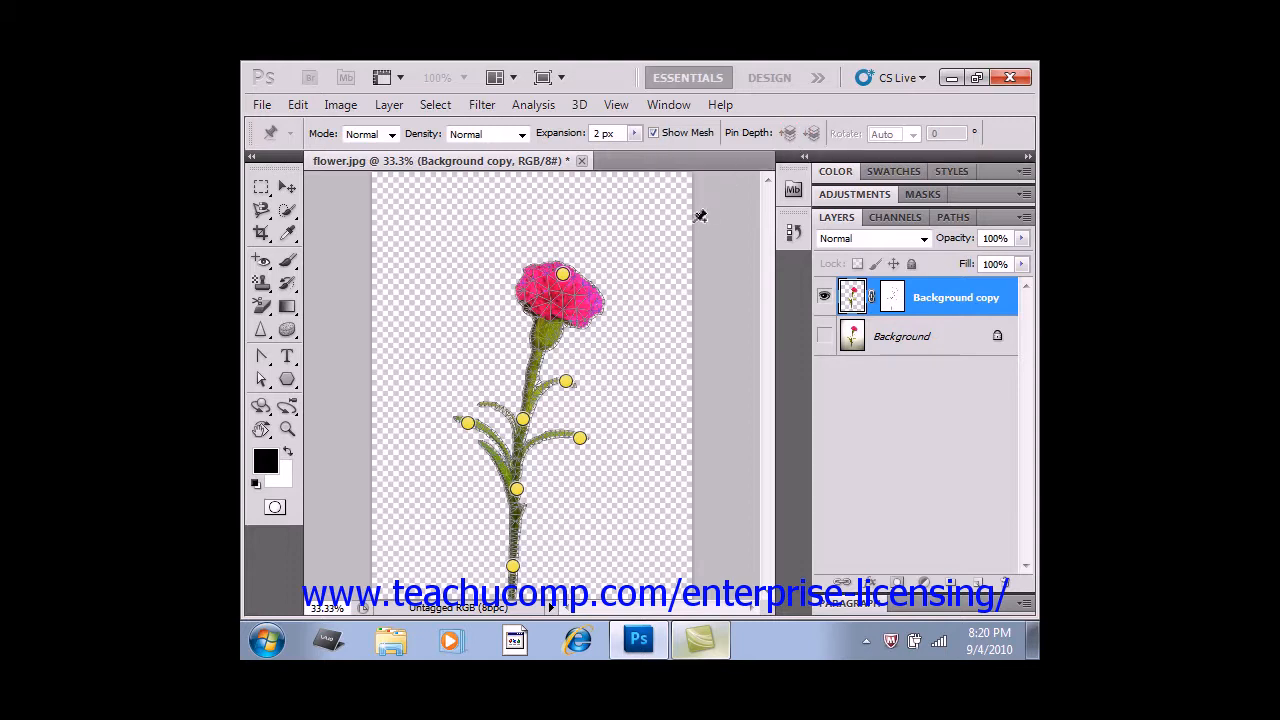
Add a pin on the stem just below the flower head and rotate the mesh around it to 38 degrees.
{"action": "left_click", "coordinate": [537, 350]}
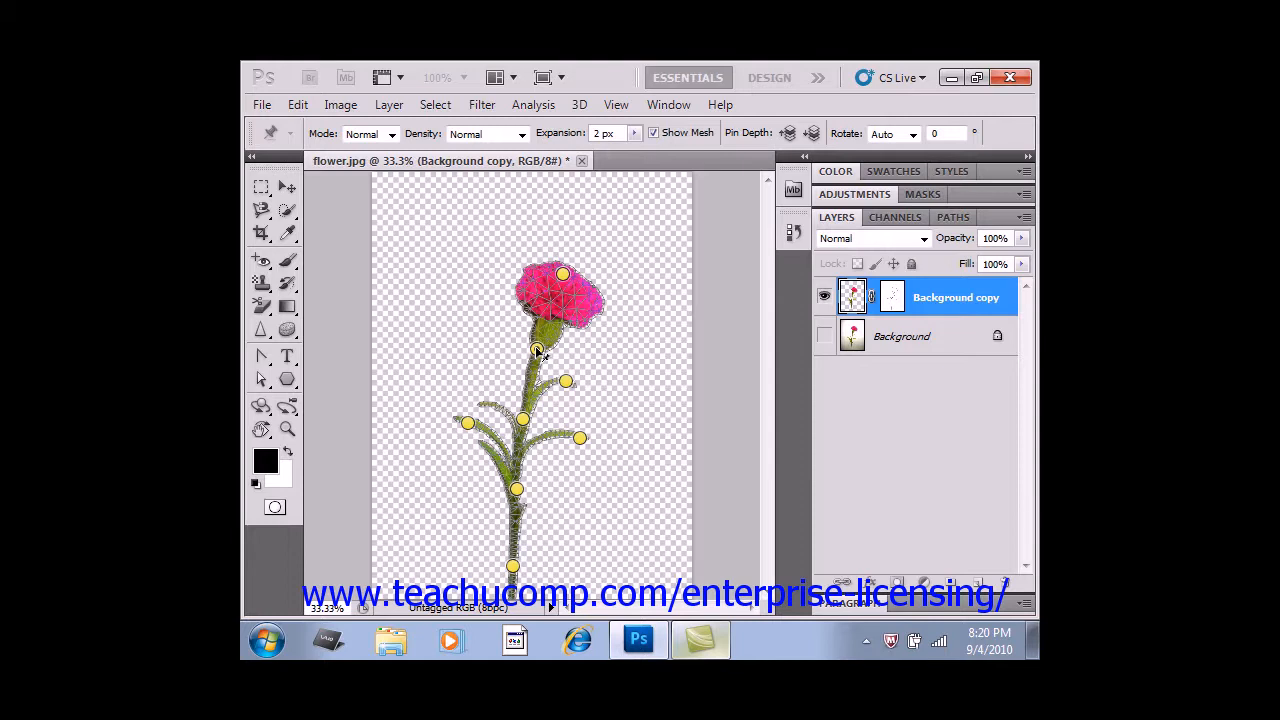
{"action": "key", "text": "alt"}
{"action": "mouse_move", "coordinate": [557, 351]}
{"action": "left_mouse_down"}
{"action": "mouse_move", "coordinate": [548, 371]}
{"action": "mouse_move", "coordinate": [556, 341]}
{"action": "mouse_move", "coordinate": [563, 352]}
{"action": "left_mouse_up"}
{"action": "left_click", "coordinate": [912, 134]}
{"action": "left_click", "coordinate": [880, 152]}
{"action": "key", "text": "alt"}
{"action": "left_click_drag", "start_coordinate": [554, 357], "coordinate": [556, 350]}
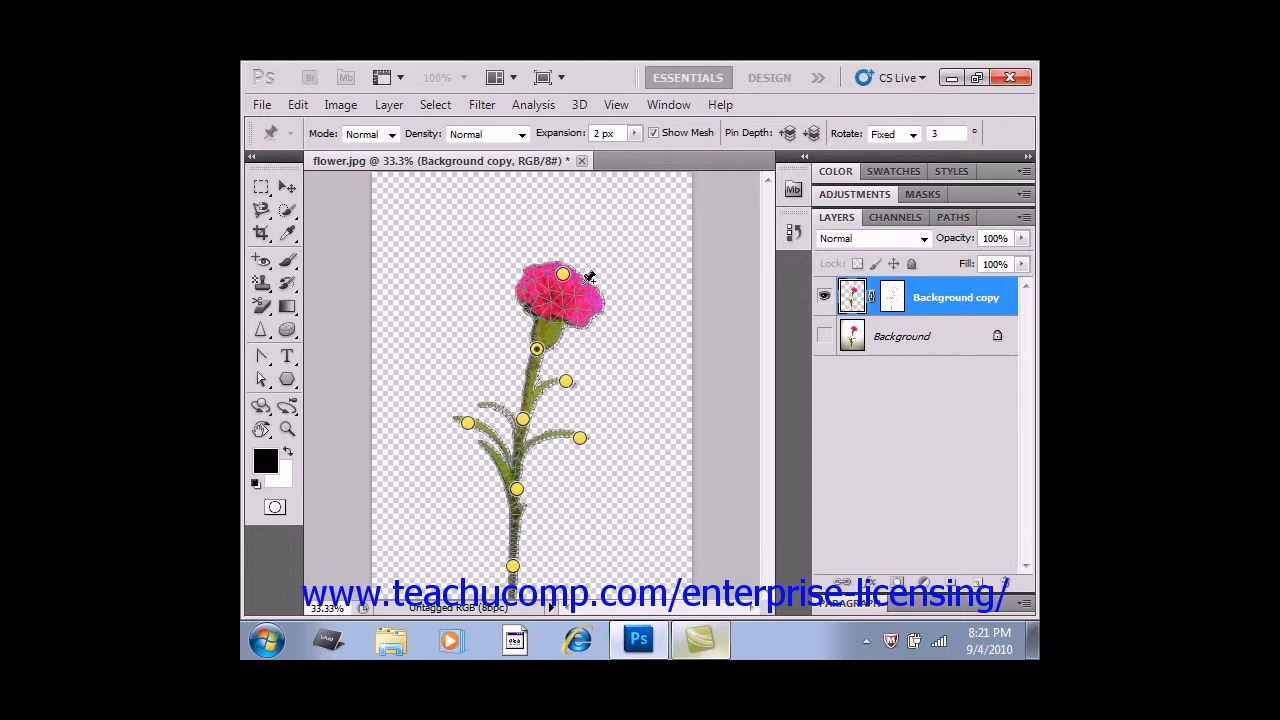
{"action": "mouse_move", "coordinate": [566, 350]}
{"action": "left_mouse_down"}
{"action": "mouse_move", "coordinate": [538, 372]}
{"action": "mouse_move", "coordinate": [562, 353]}
{"action": "mouse_move", "coordinate": [557, 364]}
{"action": "left_mouse_up"}
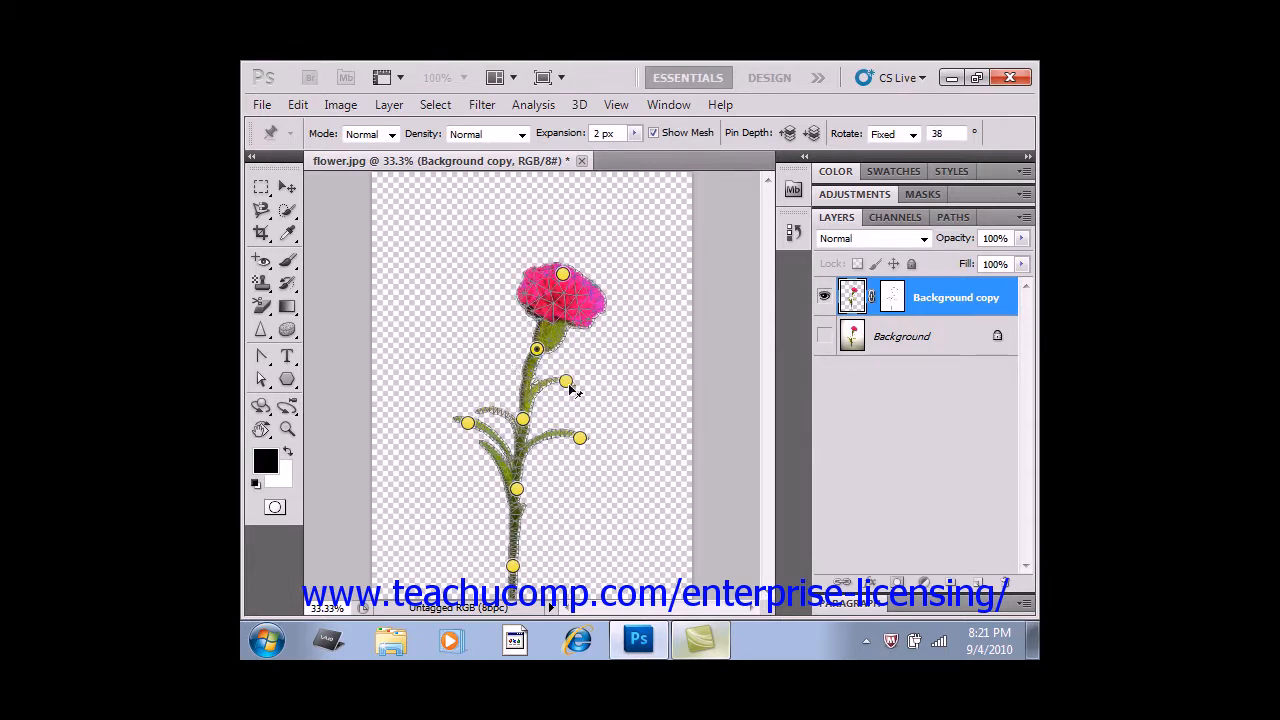
Rotate the mesh around the pin on the lower right leaf's tip to 73 degrees.
{"action": "left_click", "coordinate": [581, 438]}
{"action": "key", "text": "alt"}
{"action": "mouse_move", "coordinate": [597, 457]}
{"action": "left_mouse_down"}
{"action": "mouse_move", "coordinate": [574, 469]}
{"action": "mouse_move", "coordinate": [576, 454]}
{"action": "left_mouse_up"}
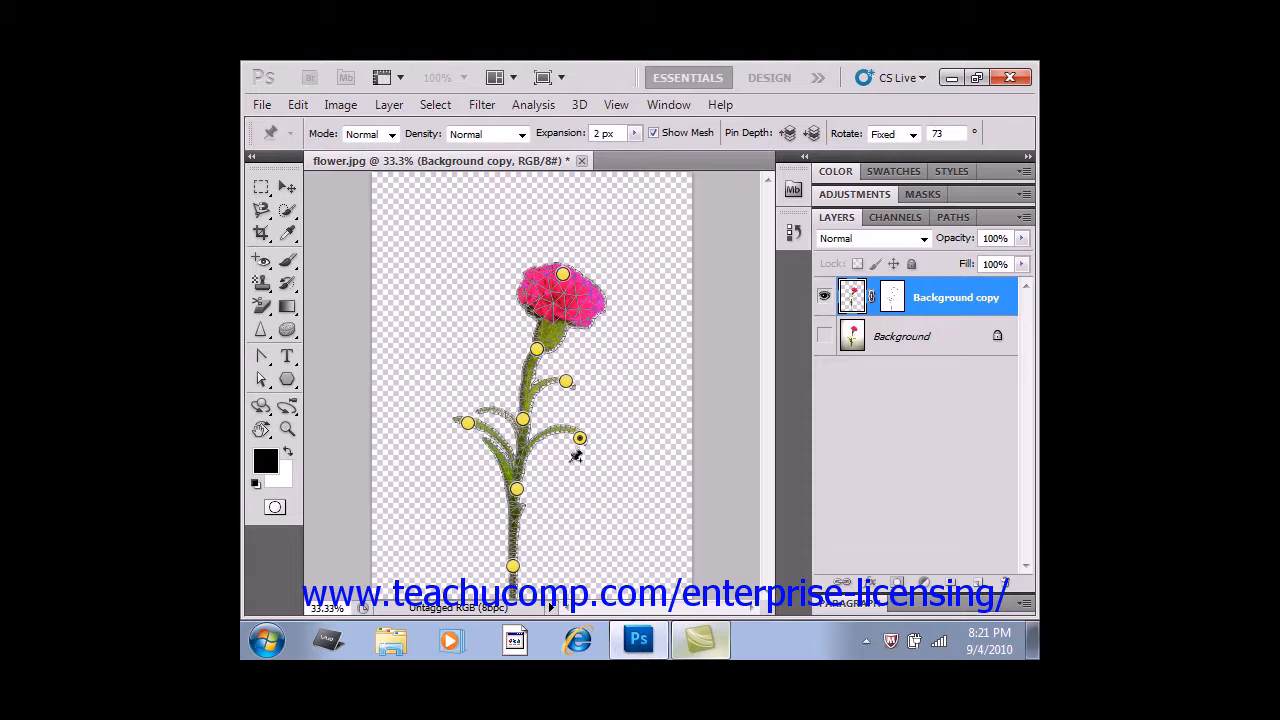
Bend the flower head and upper stem to the right by moving their pins rightward and slightly down.
{"action": "left_click", "coordinate": [563, 276]}
{"action": "left_click_drag", "start_coordinate": [563, 276], "coordinate": [614, 297]}
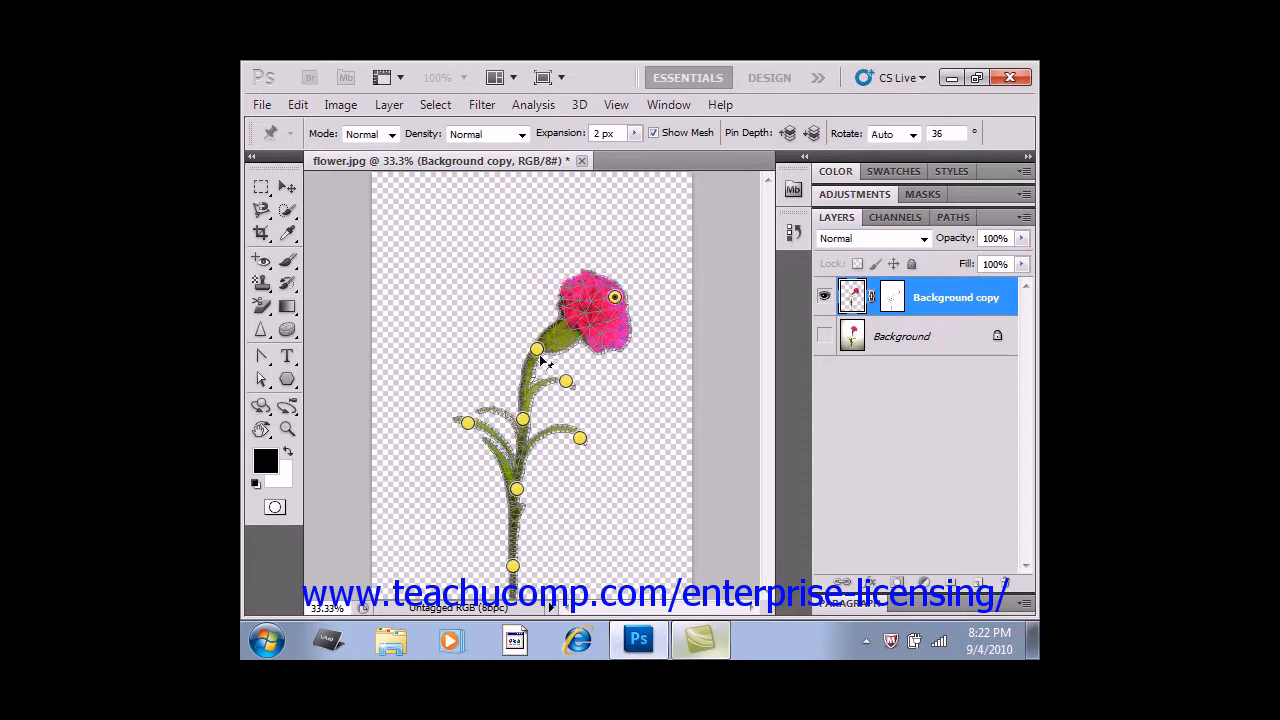
{"action": "left_click_drag", "start_coordinate": [537, 349], "coordinate": [569, 354]}
{"action": "left_click_drag", "start_coordinate": [615, 298], "coordinate": [649, 328]}
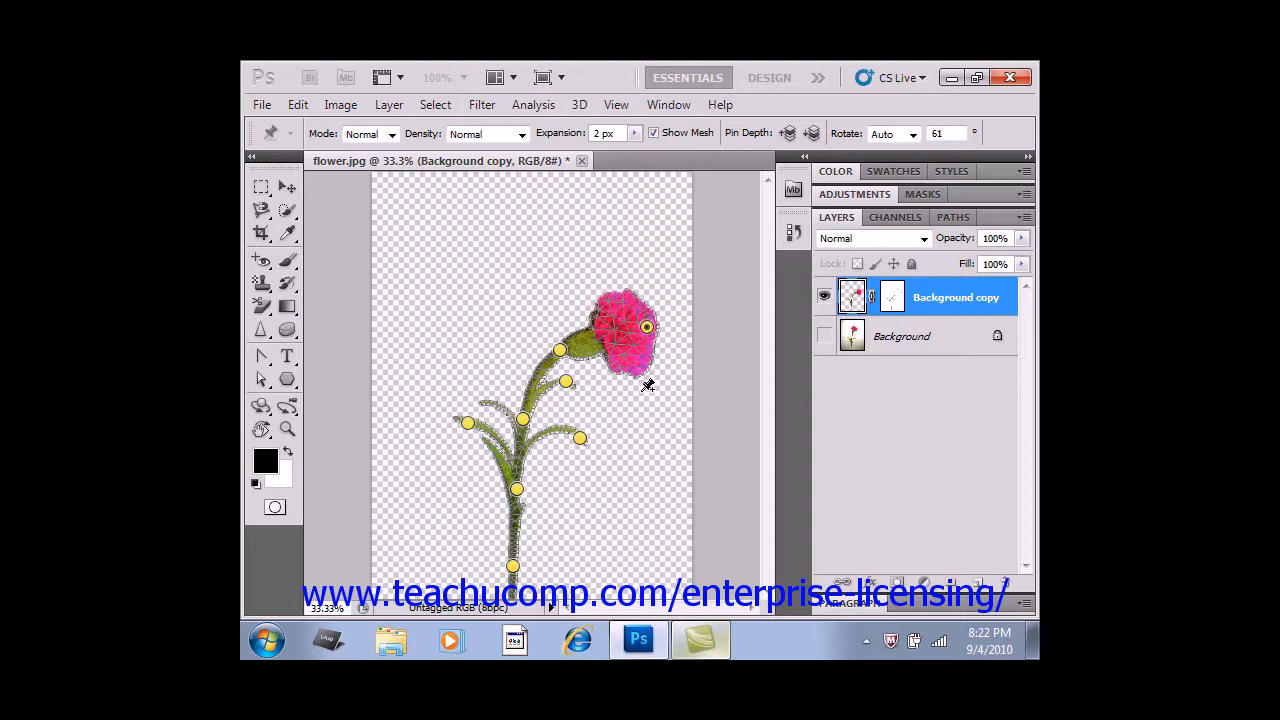
Nudge the upper stem pin and lower the two right leaf tip pins slightly, and apply the warp.
{"action": "left_click_drag", "start_coordinate": [560, 353], "coordinate": [587, 455]}
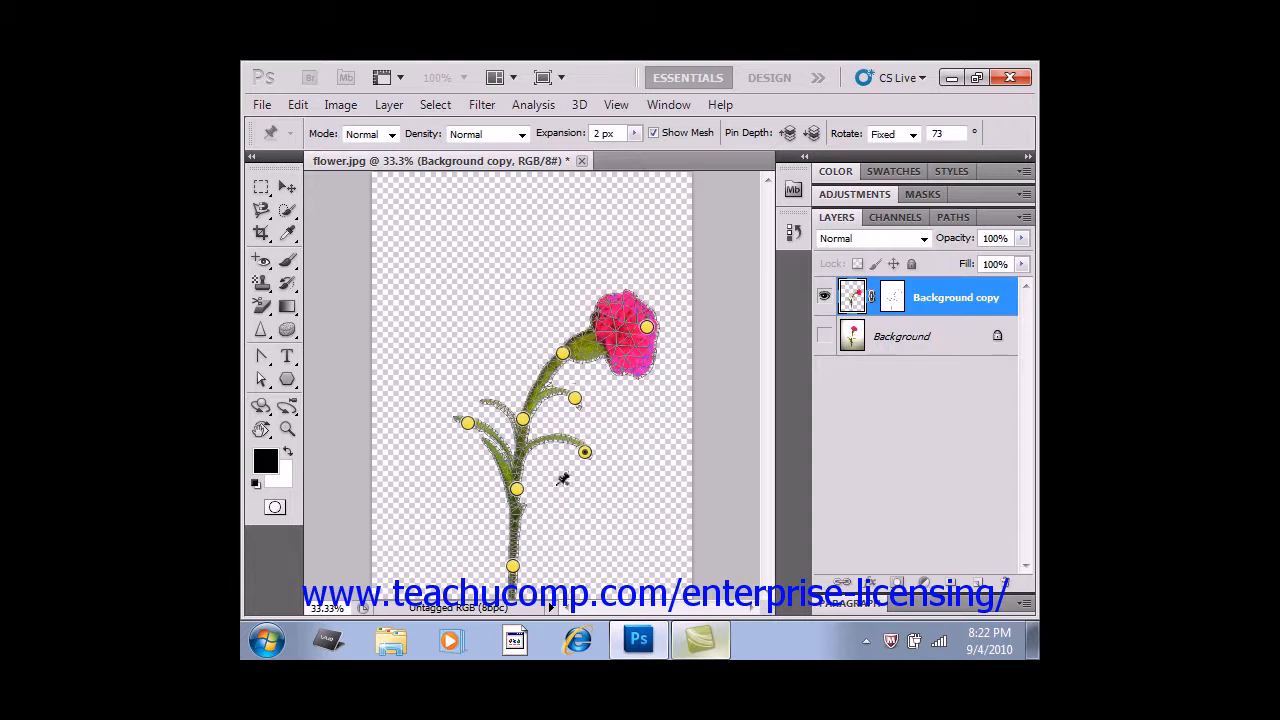
{"action": "key", "text": "Return"}
{"action": "key", "text": "z"}
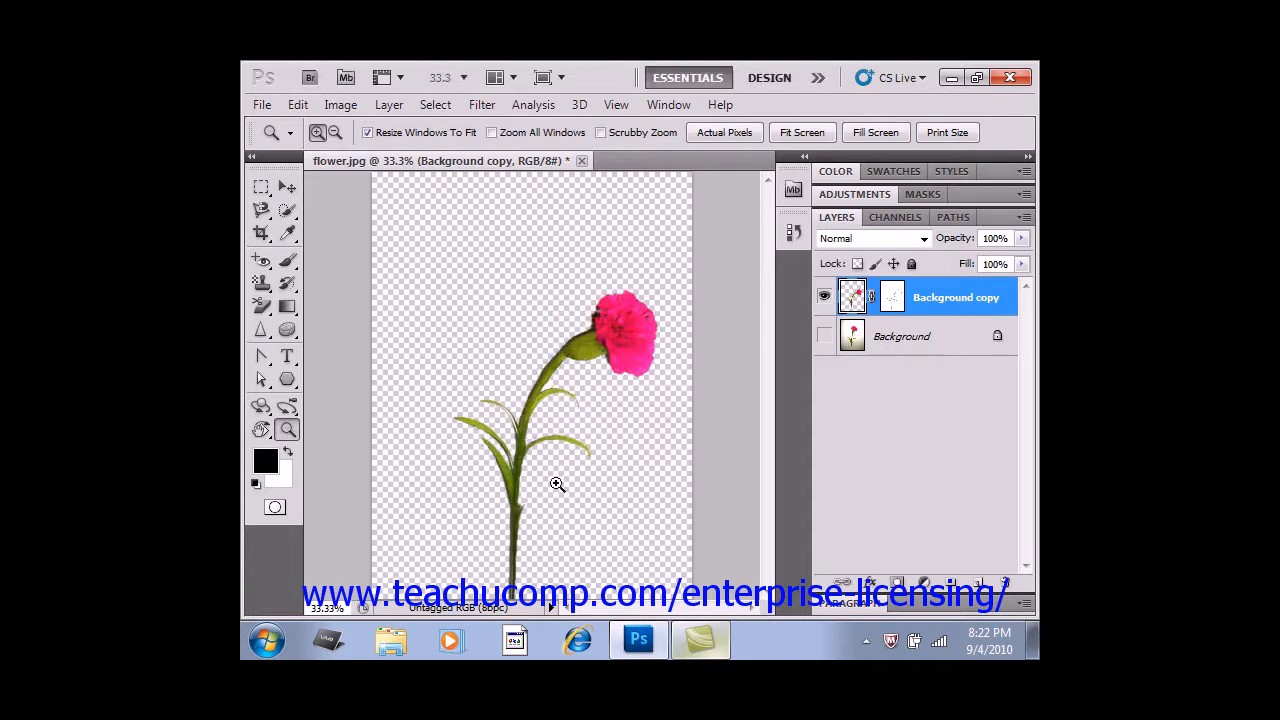